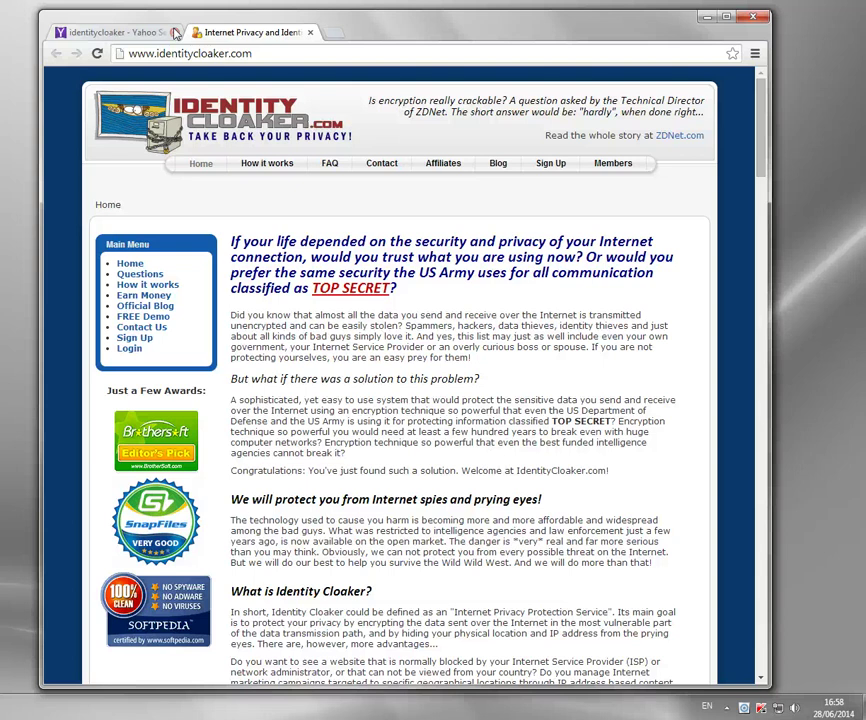
# - Close the Yahoo search page, put the browser away and open Identity Cloaker from the hidden notification icons
pyautogui.click(174, 32)
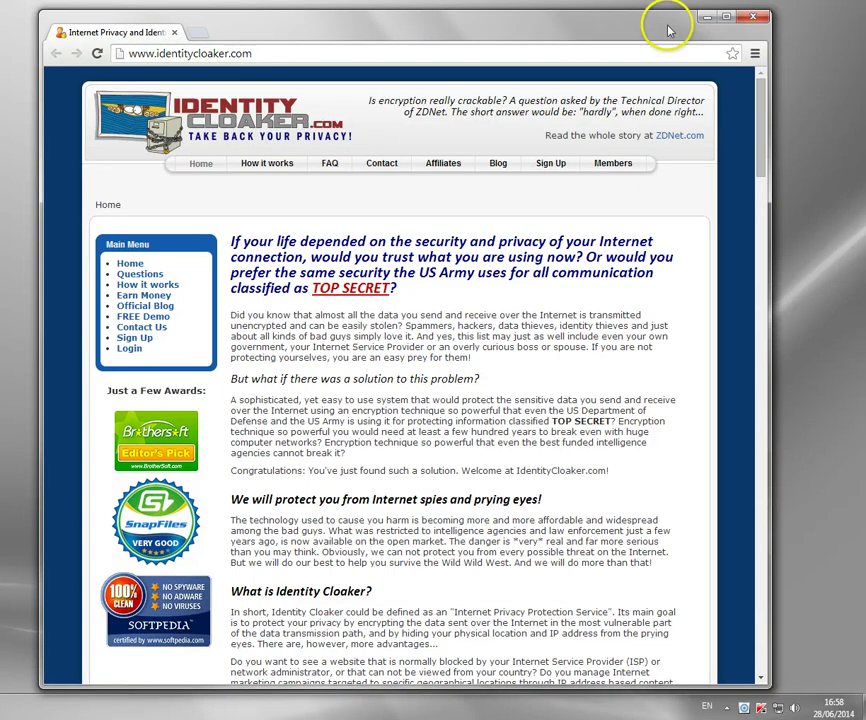
pyautogui.click(711, 17)
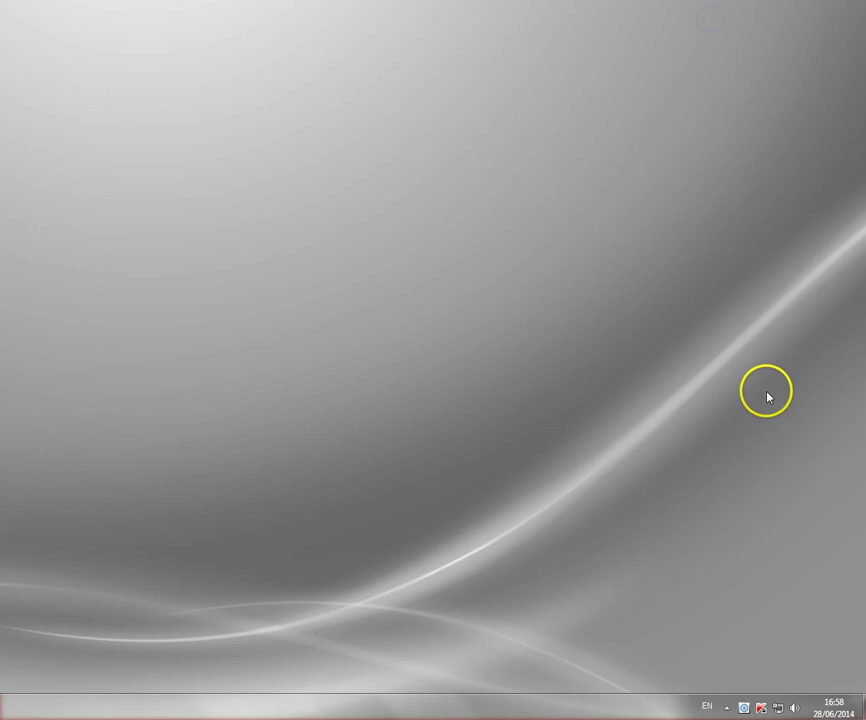
pyautogui.click(722, 706)
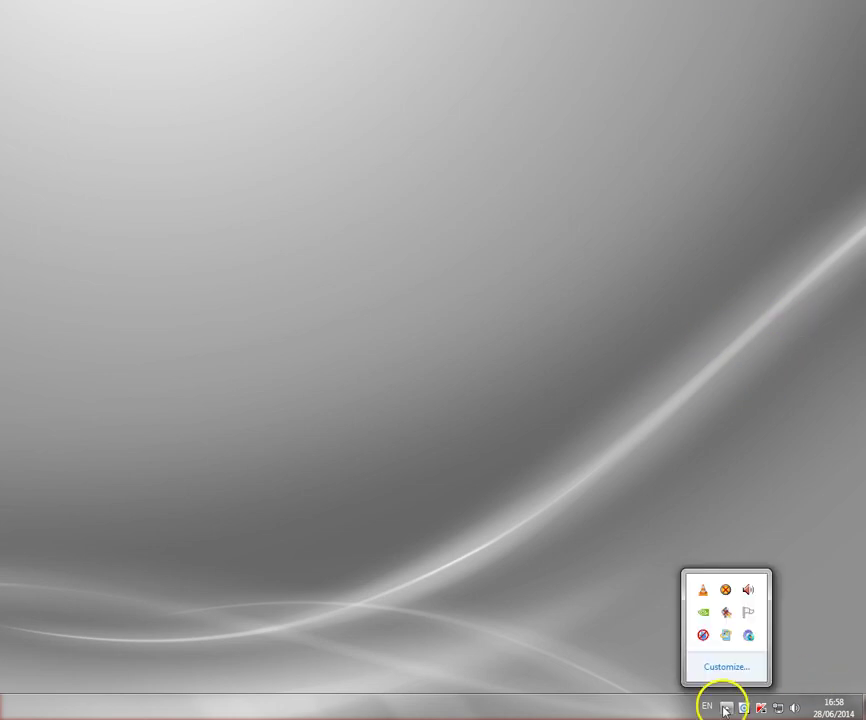
pyautogui.doubleClick(727, 594)
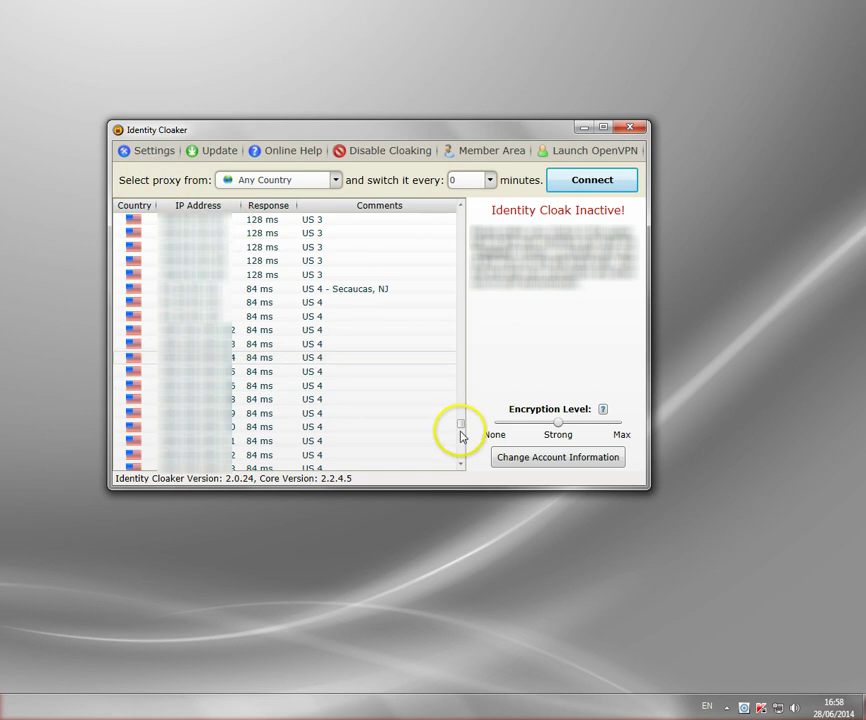
# - Connect through a proxy from Any Country with the proxy switched every 1 minute
pyautogui.moveTo(460, 425); pyautogui.dragTo(464, 213)
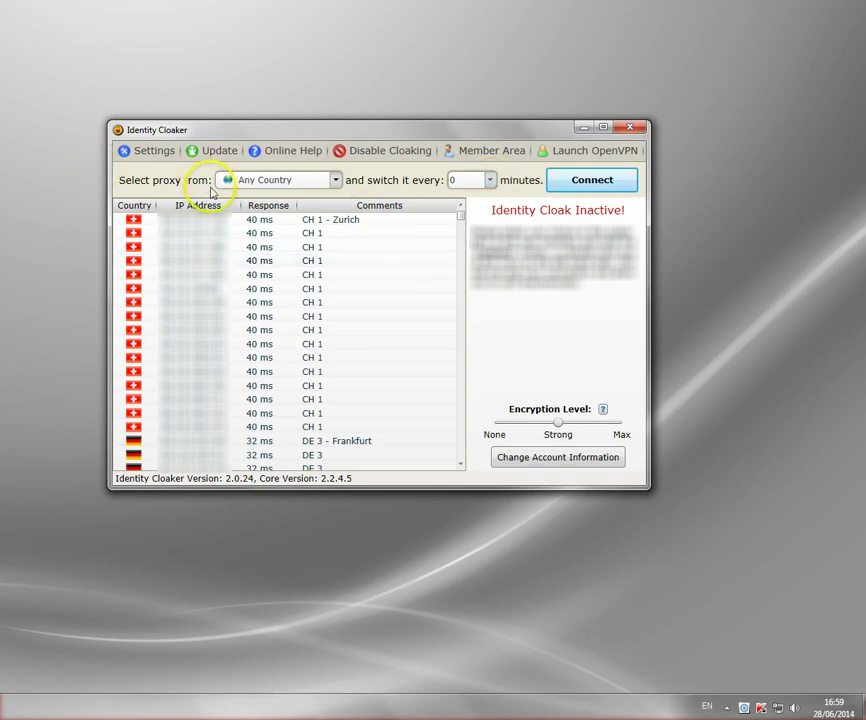
pyautogui.click(337, 181)
pyautogui.click(337, 181)
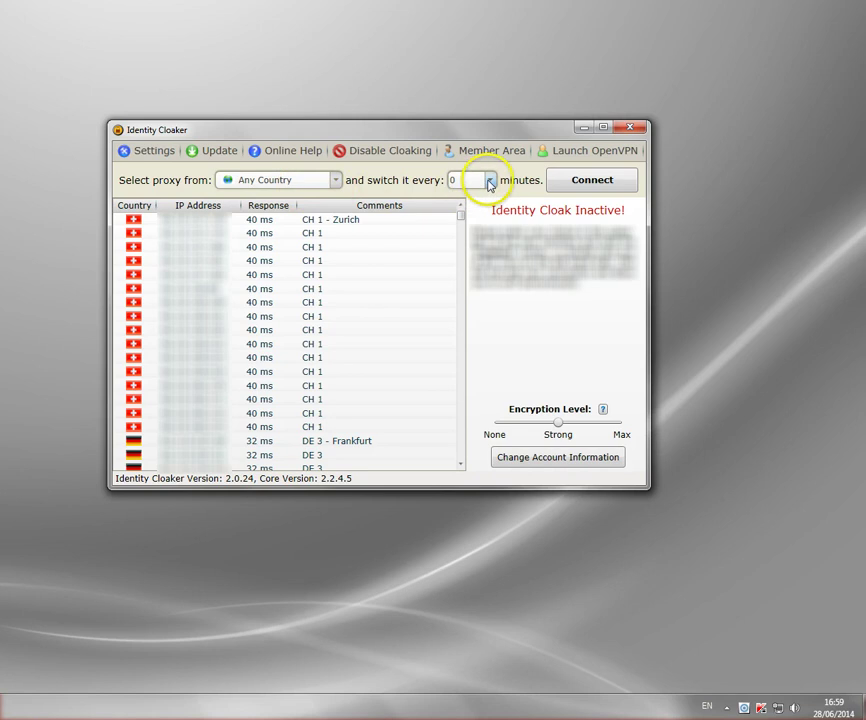
pyautogui.click(490, 182)
pyautogui.click(460, 213)
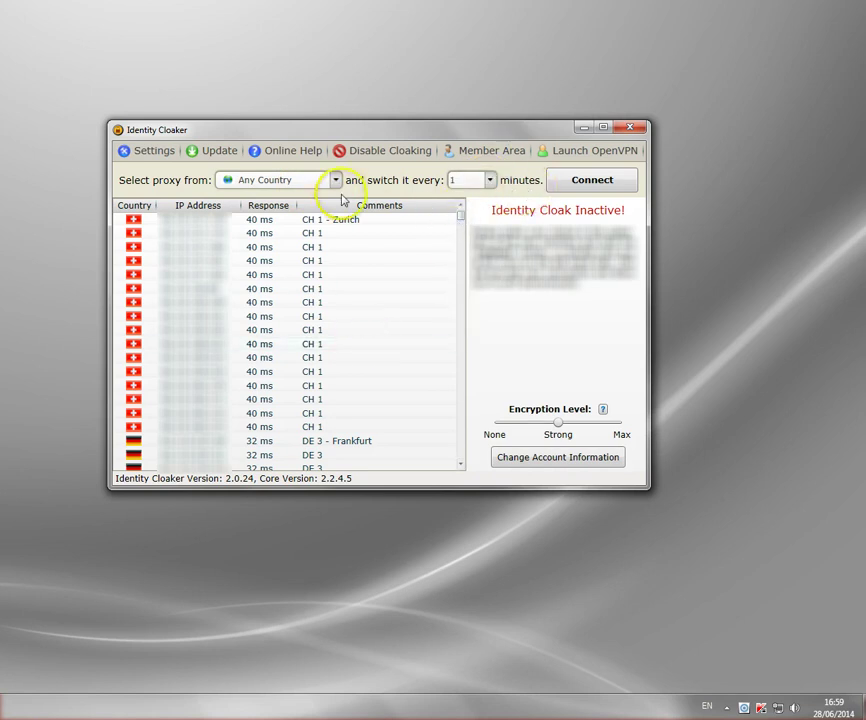
pyautogui.click(590, 180)
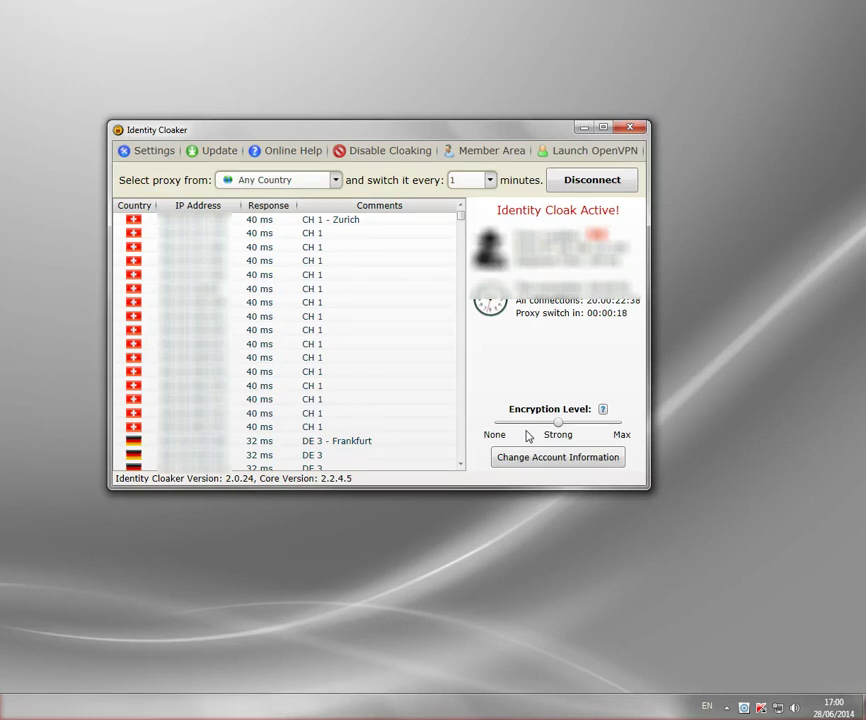
# - Try the None encryption level and return the encryption to Strong
pyautogui.click(557, 423)
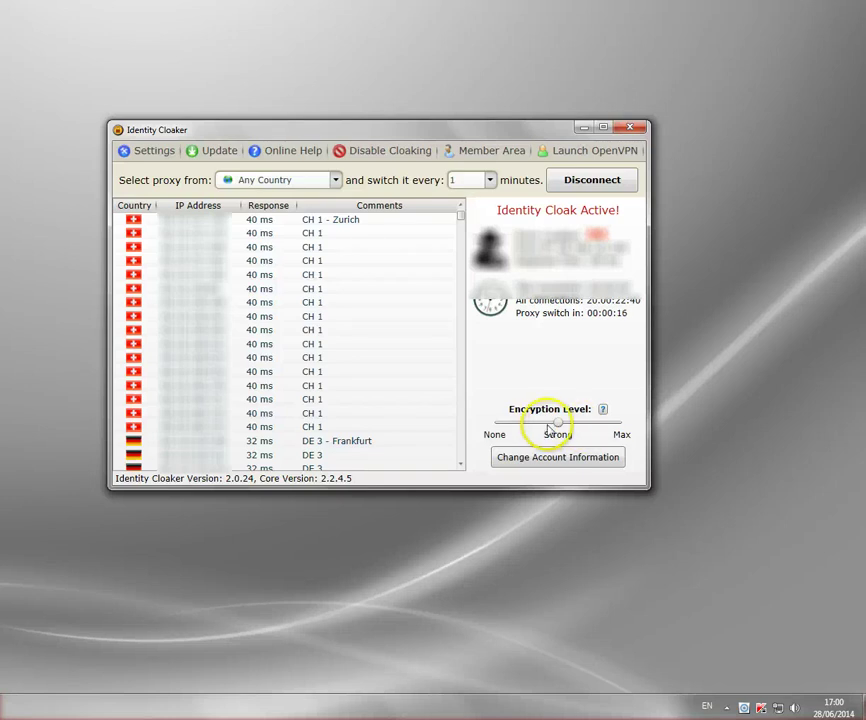
pyautogui.moveTo(557, 423); pyautogui.dragTo(497, 424)
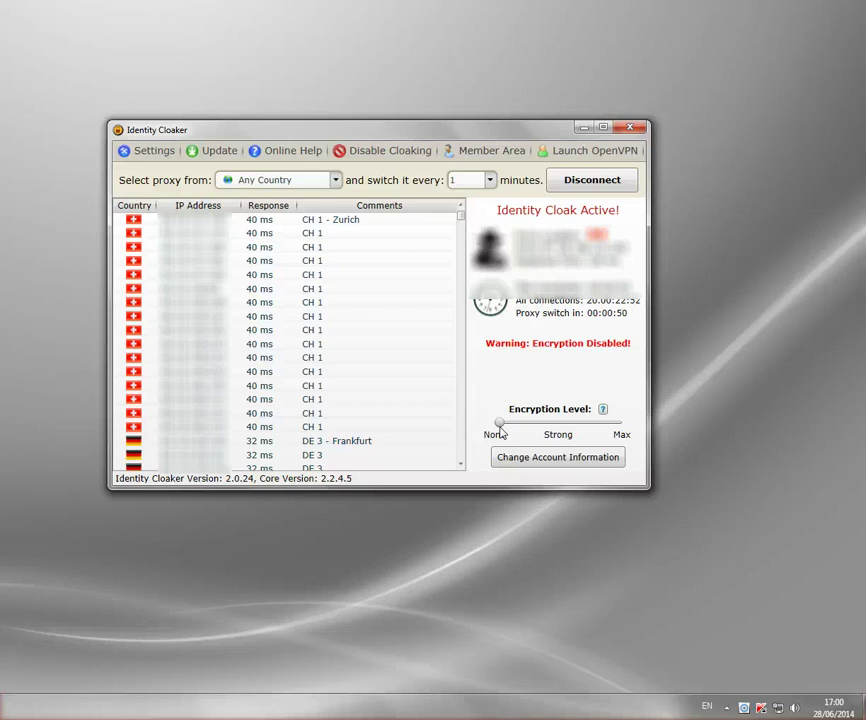
pyautogui.moveTo(500, 430); pyautogui.dragTo(555, 421)
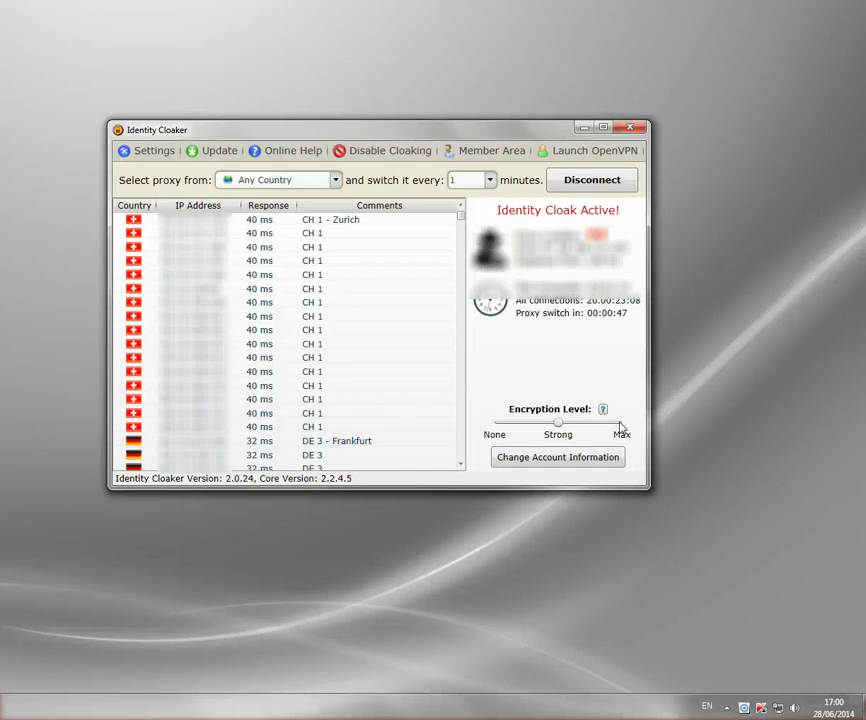
pyautogui.click(620, 428)
pyautogui.click(556, 414)
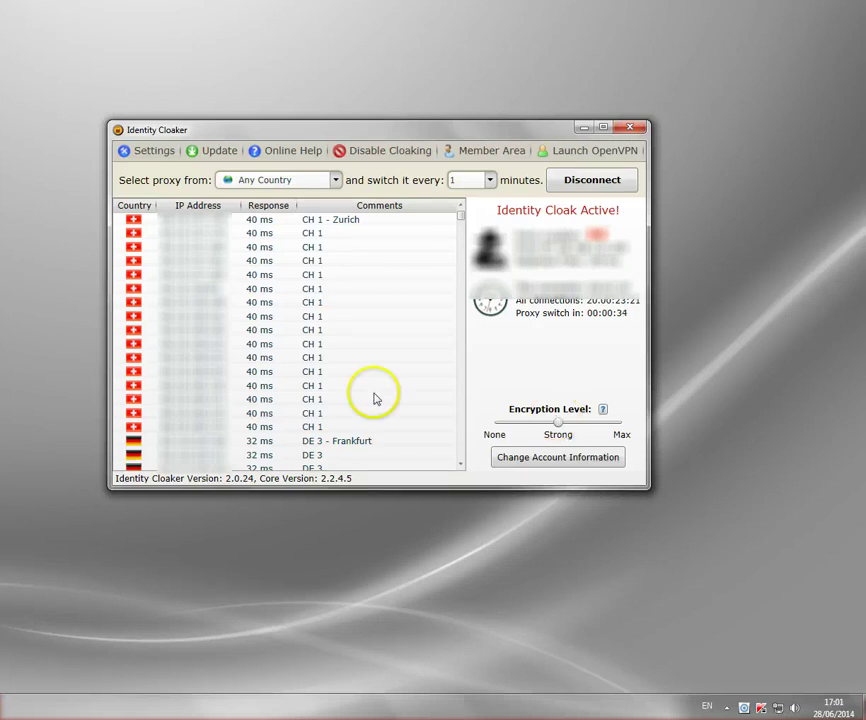
# - Examine the basic settings and the web browsers available as cloaked applications
pyautogui.click(148, 152)
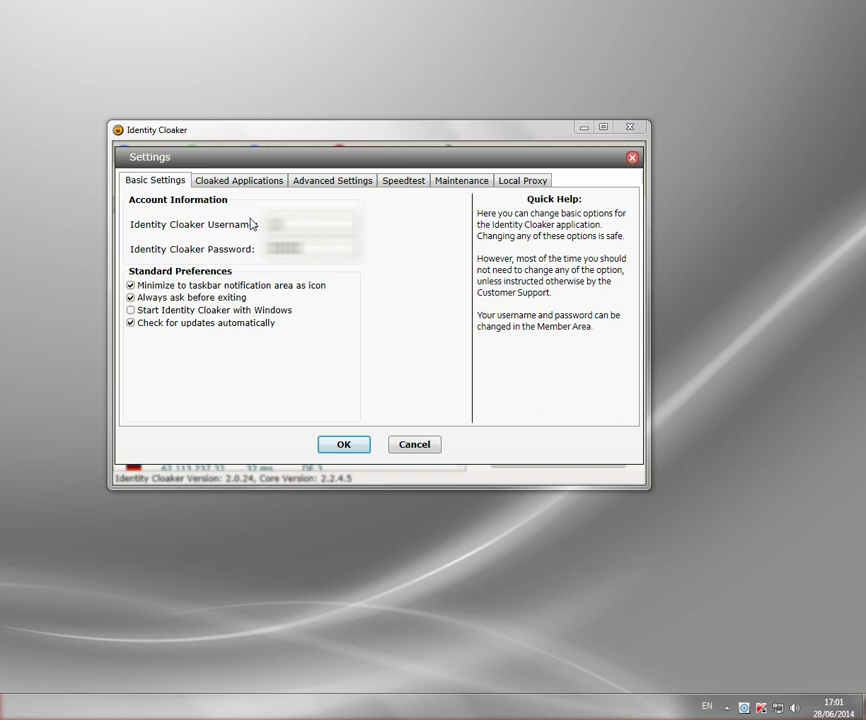
pyautogui.click(241, 181)
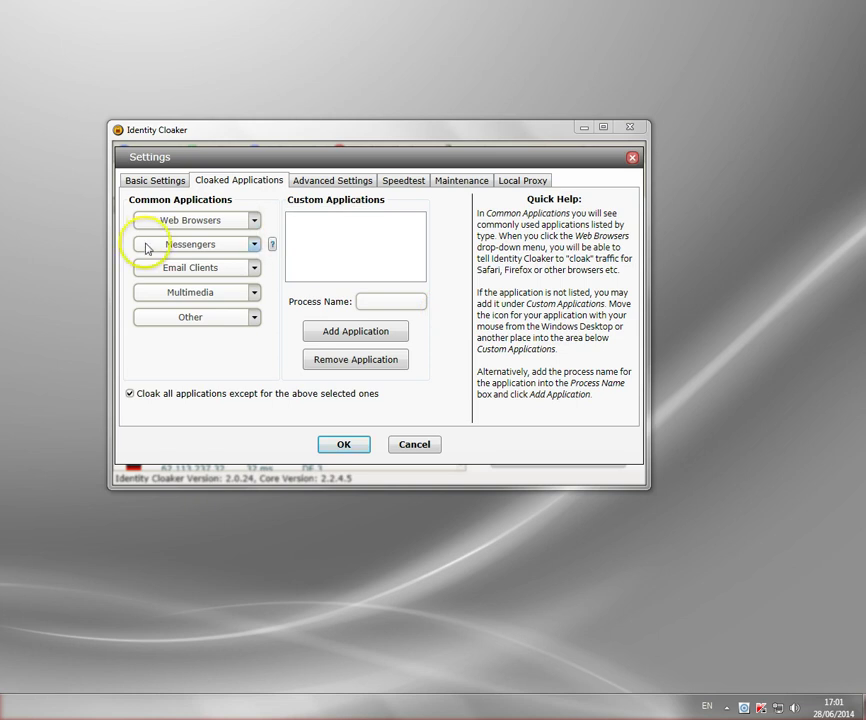
pyautogui.click(254, 221)
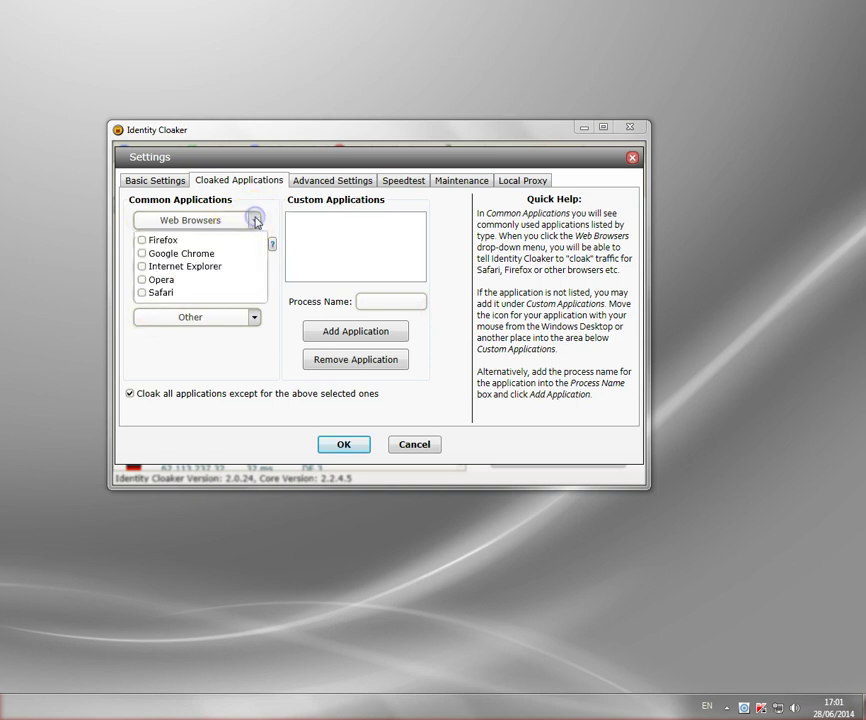
pyautogui.click(160, 242)
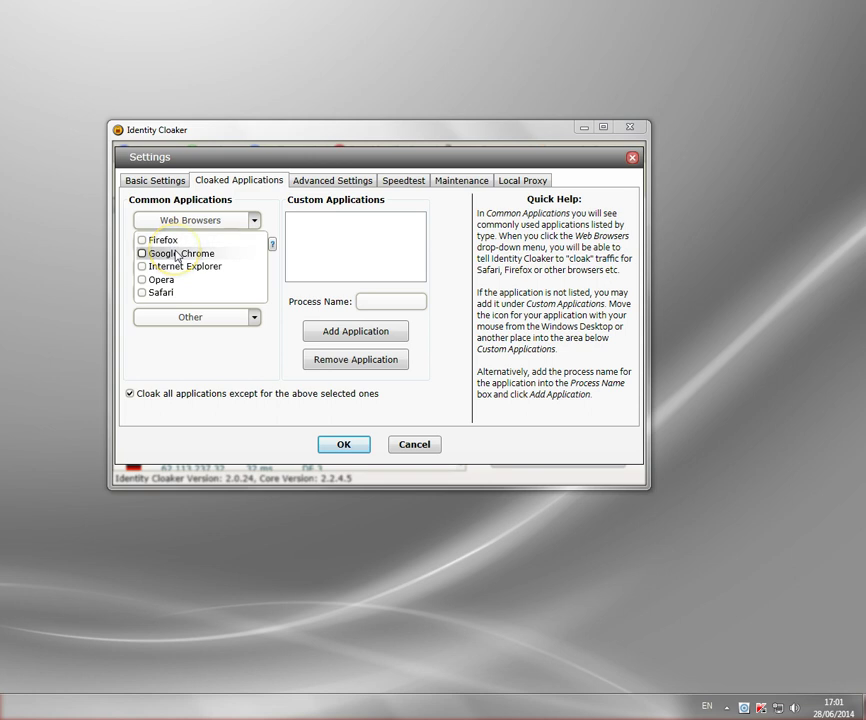
pyautogui.click(168, 254)
pyautogui.click(181, 267)
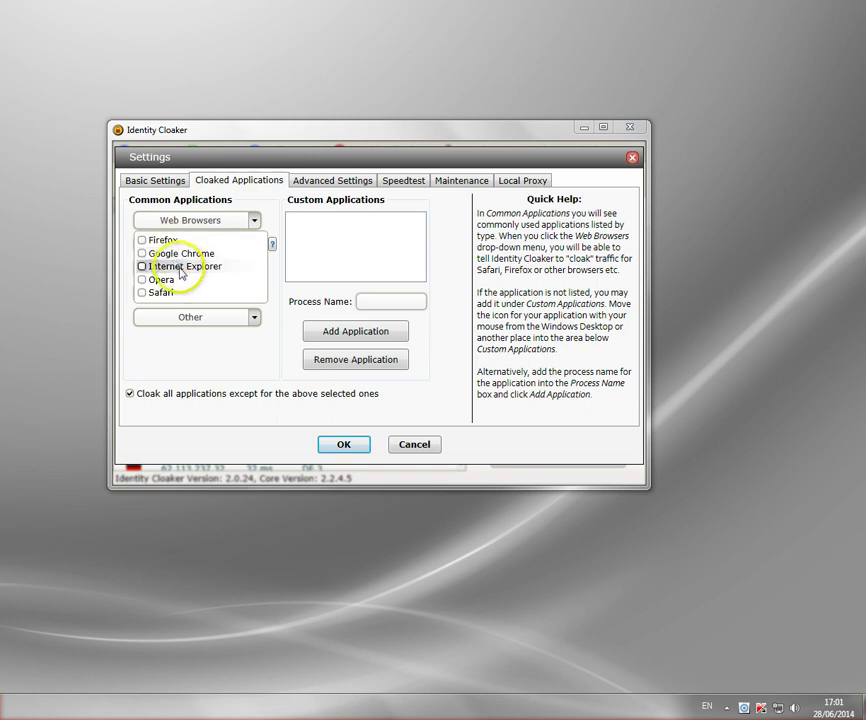
pyautogui.click(176, 292)
pyautogui.click(153, 252)
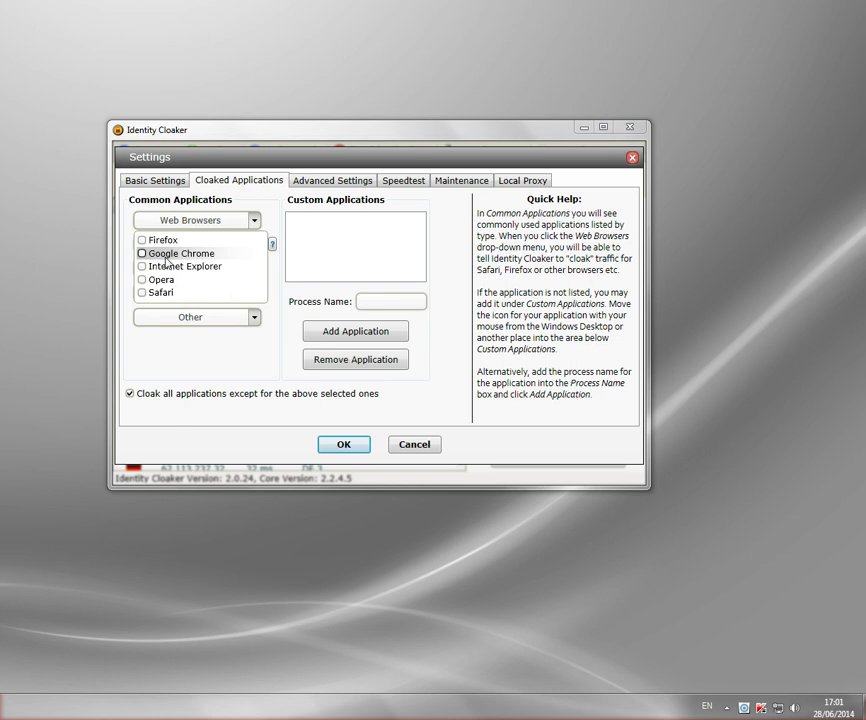
pyautogui.click(157, 254)
pyautogui.click(254, 220)
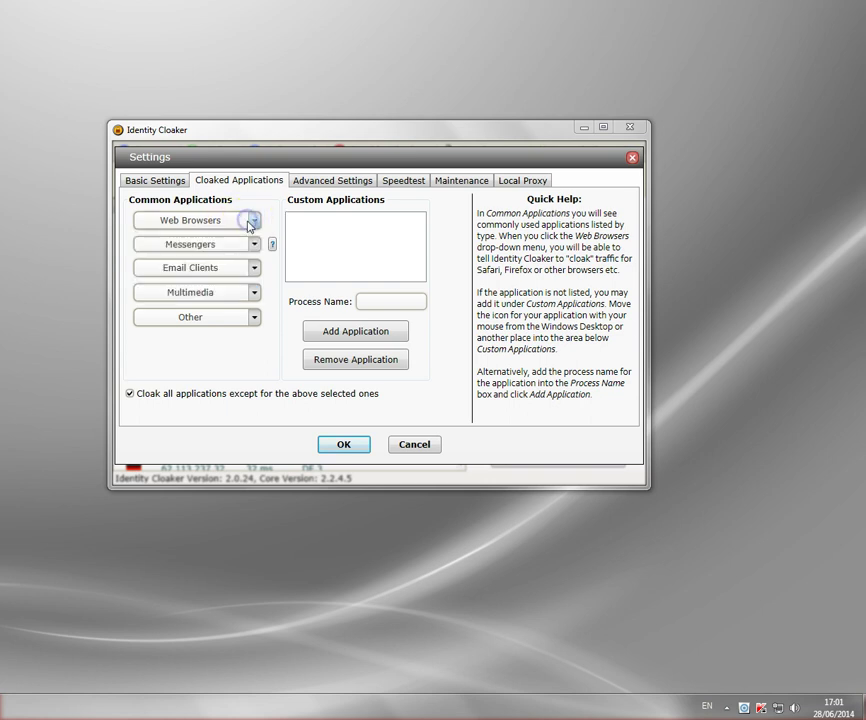
# - Examine the Messengers, Email Clients, Multimedia and Other application lists, and view the advanced preferences
pyautogui.click(256, 245)
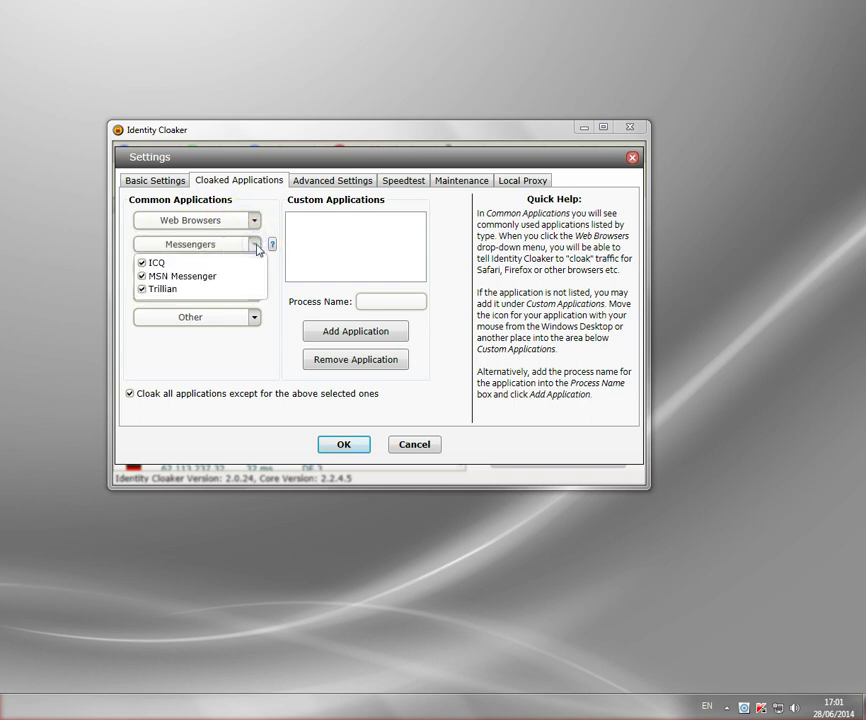
pyautogui.click(255, 246)
pyautogui.click(254, 268)
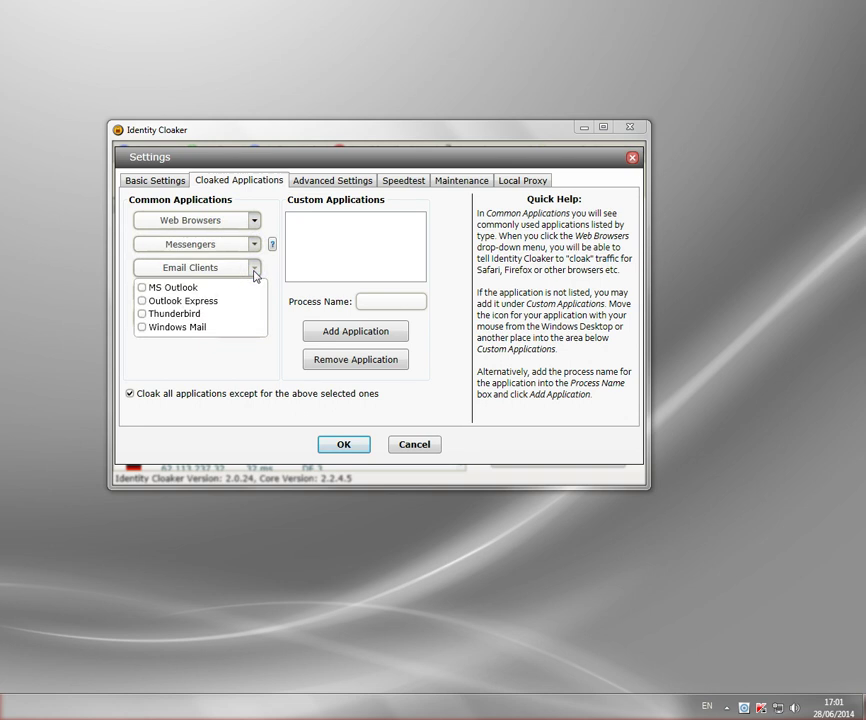
pyautogui.click(255, 270)
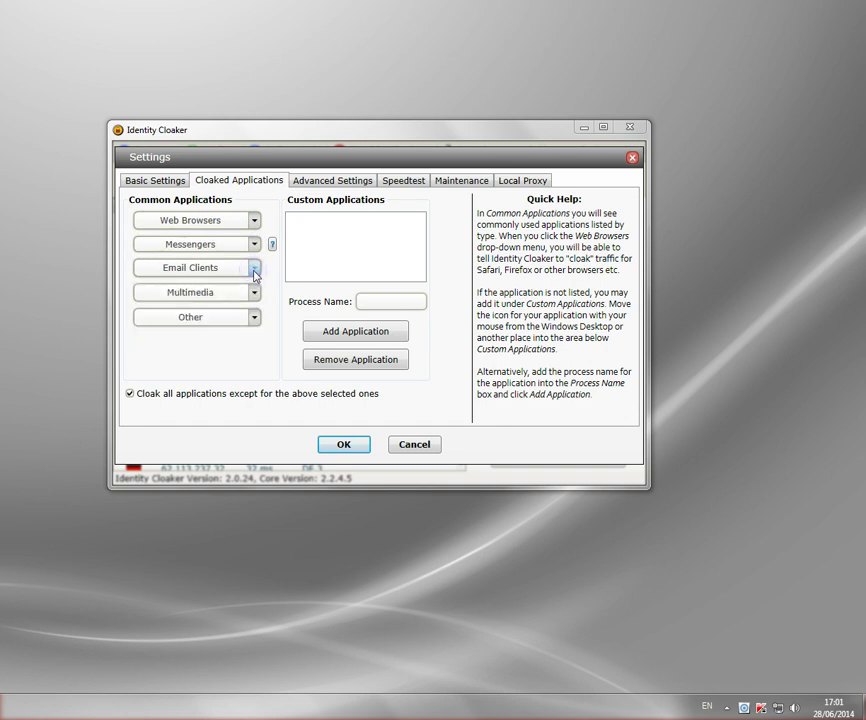
pyautogui.click(254, 291)
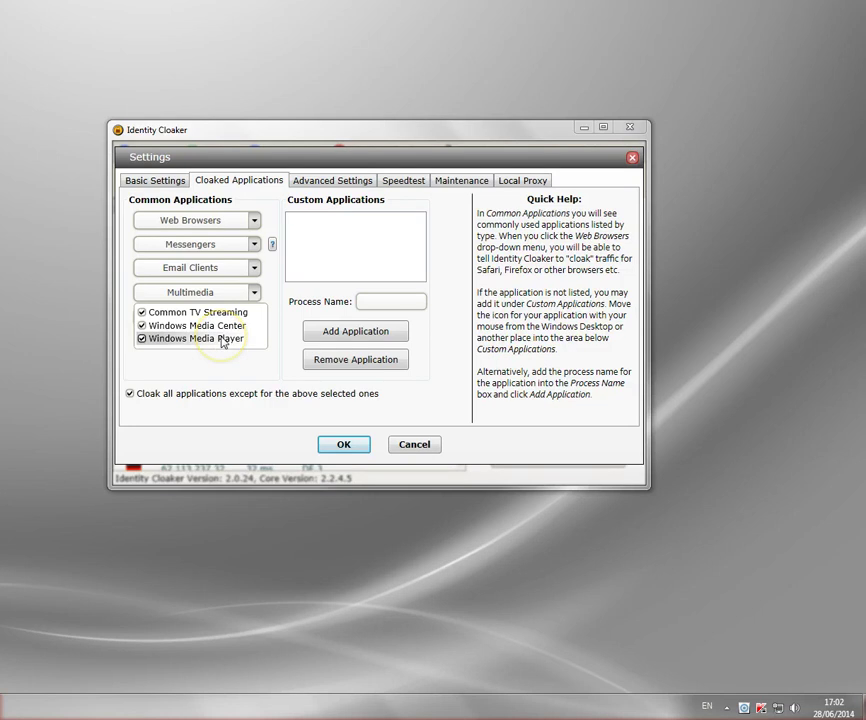
pyautogui.click(229, 369)
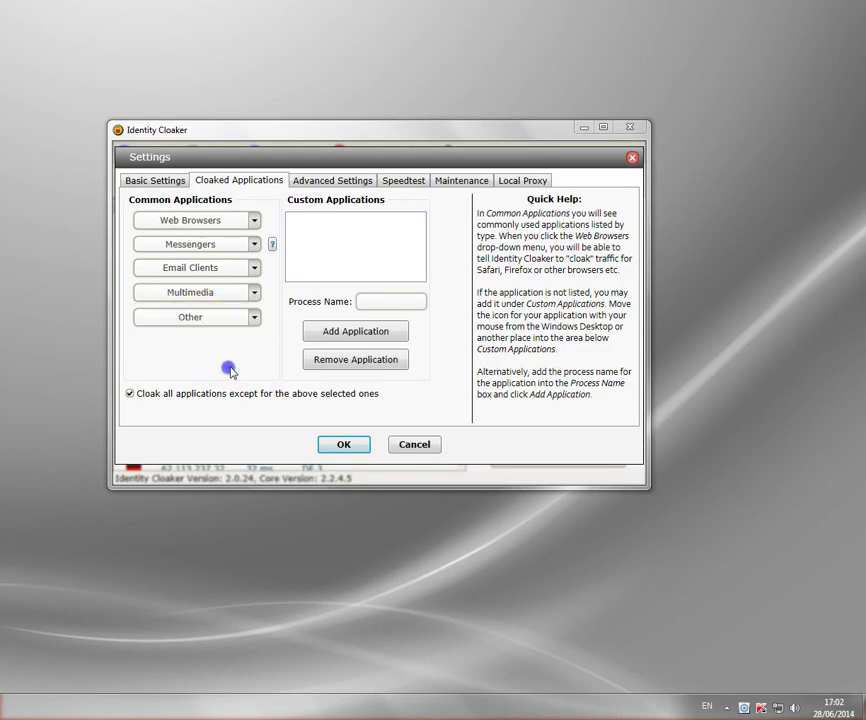
pyautogui.click(258, 318)
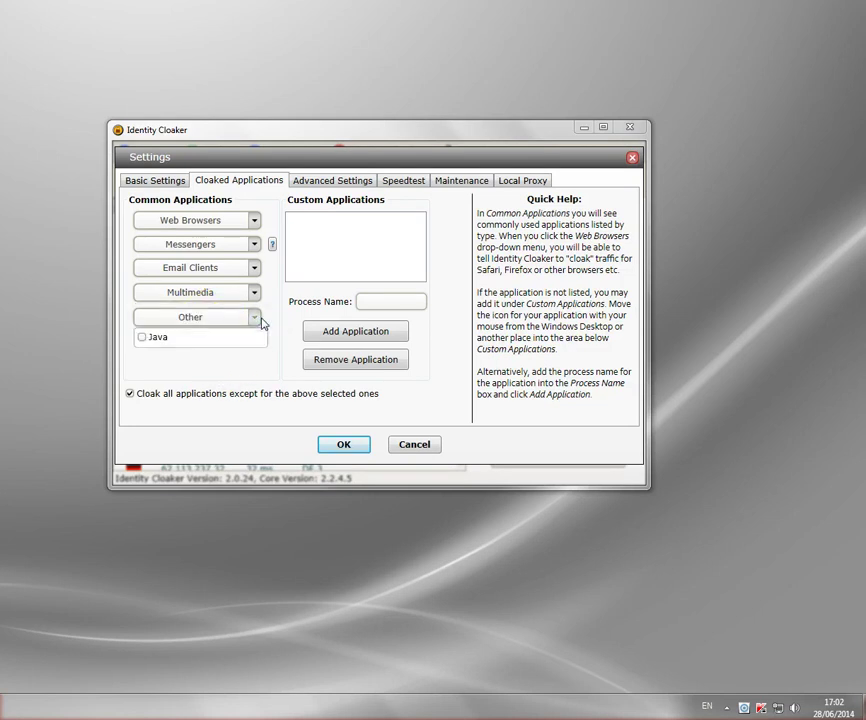
pyautogui.click(329, 233)
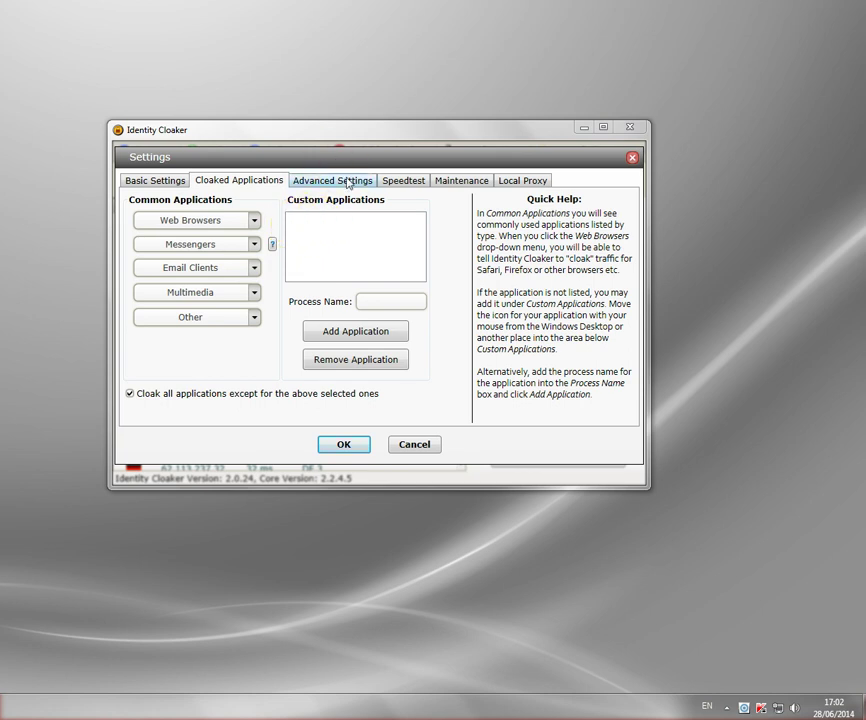
pyautogui.click(348, 182)
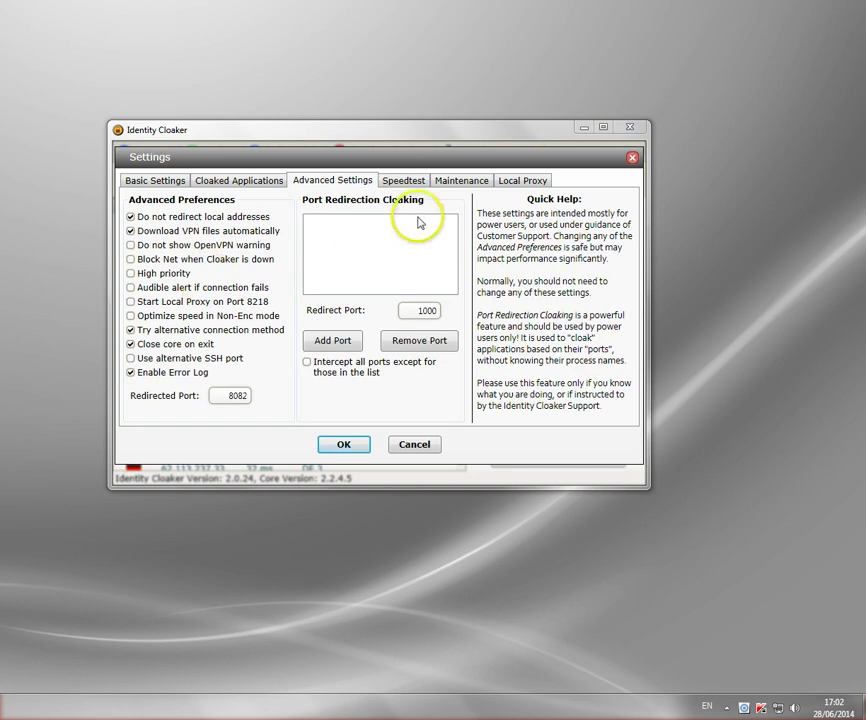
# - Try enabling Use Internal Proxy in the local proxy details and discard the settings changes
pyautogui.click(538, 185)
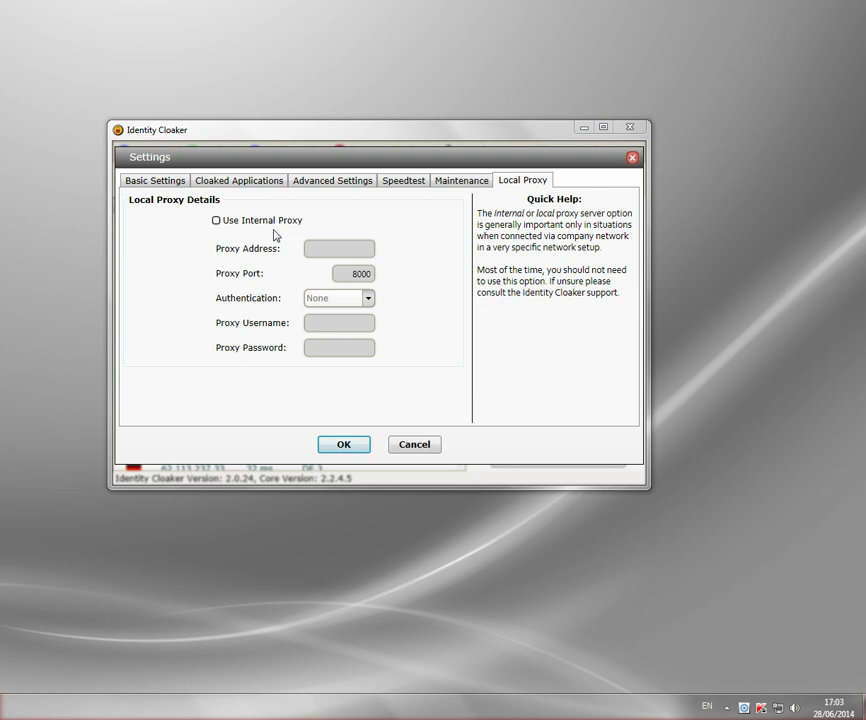
pyautogui.click(216, 221)
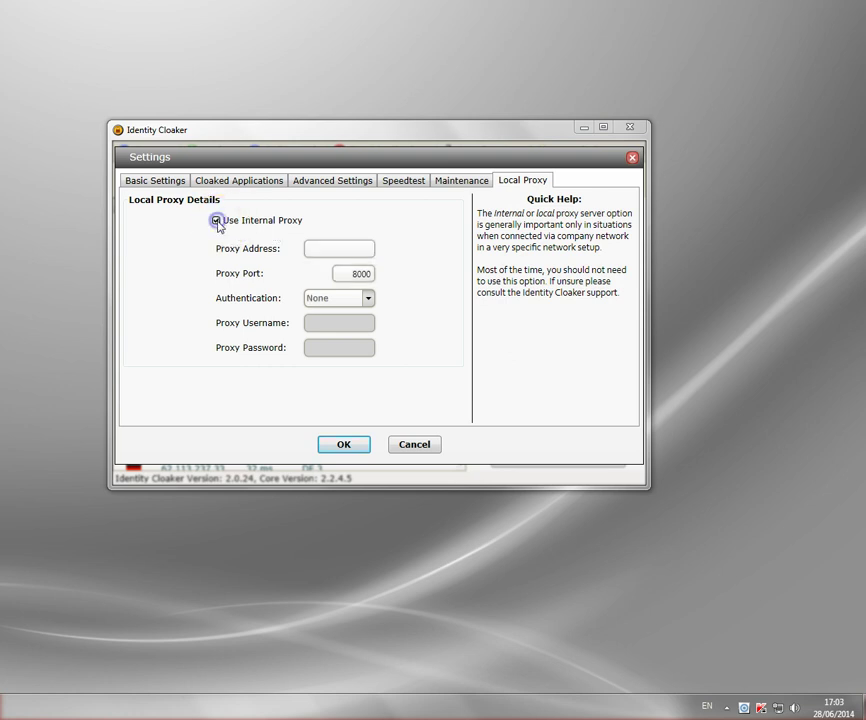
pyautogui.click(240, 326)
pyautogui.click(344, 247)
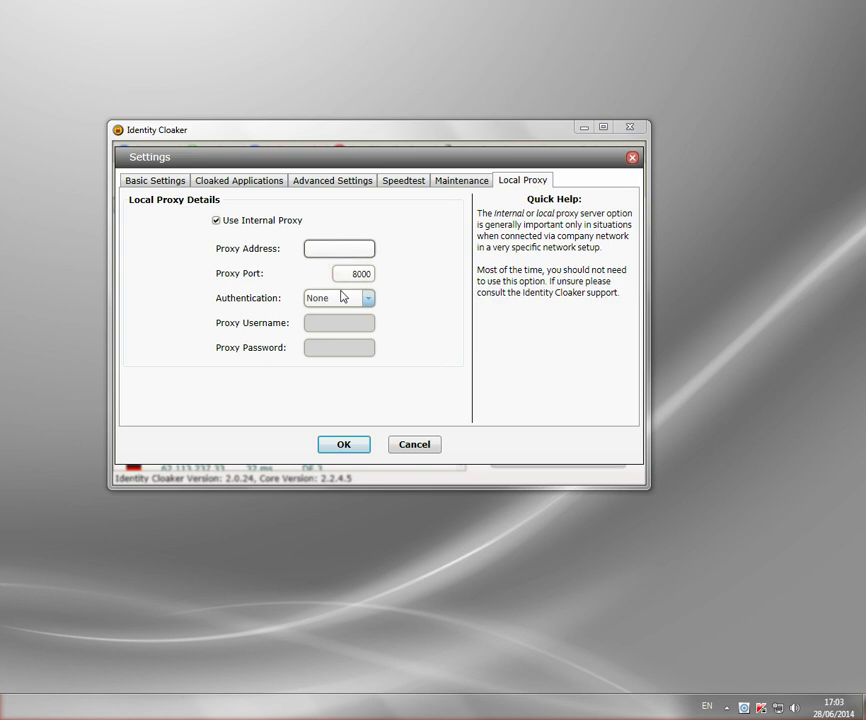
pyautogui.click(342, 333)
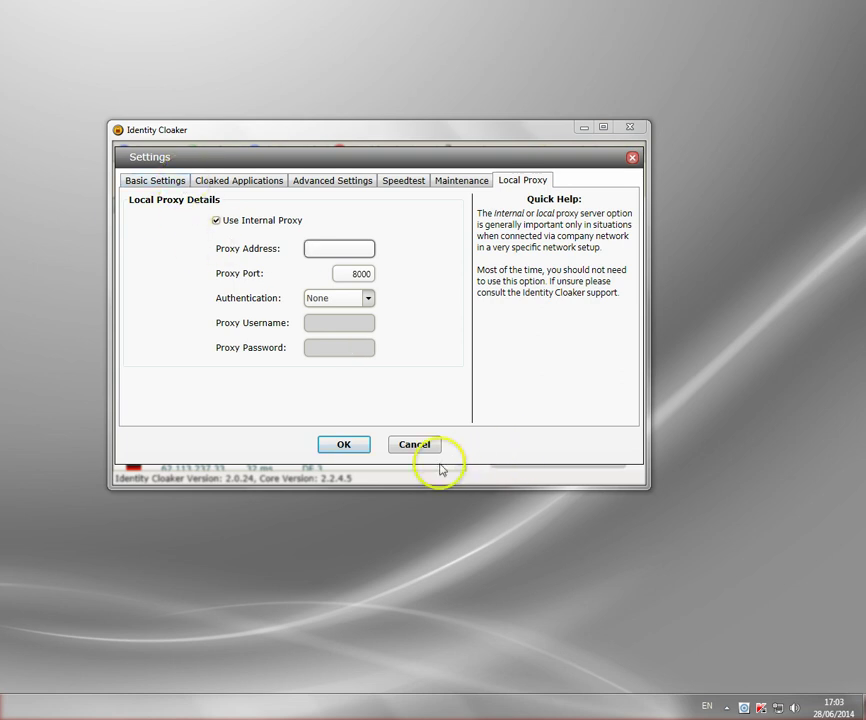
pyautogui.click(415, 446)
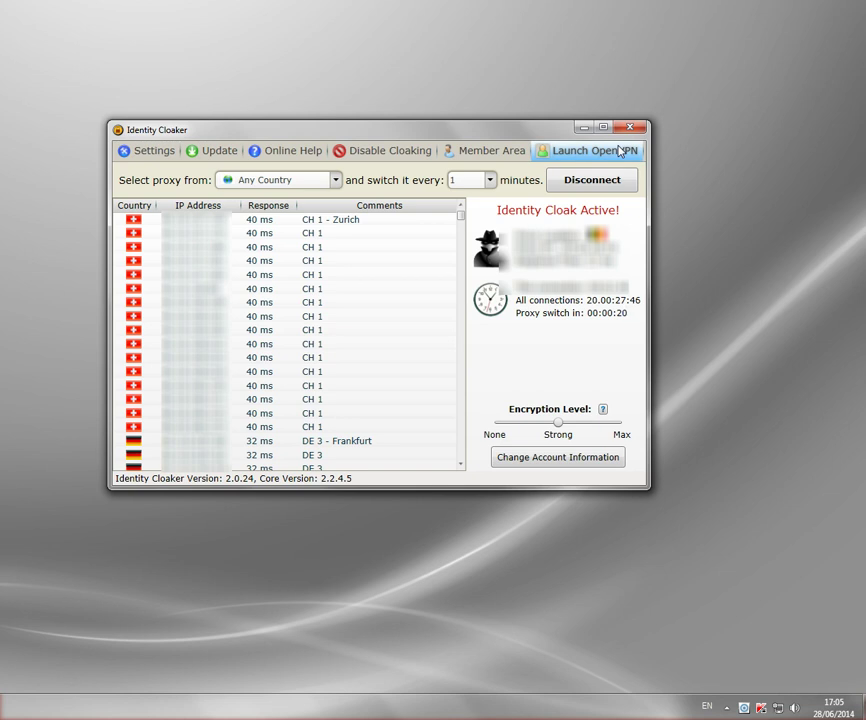
pyautogui.click(620, 150)
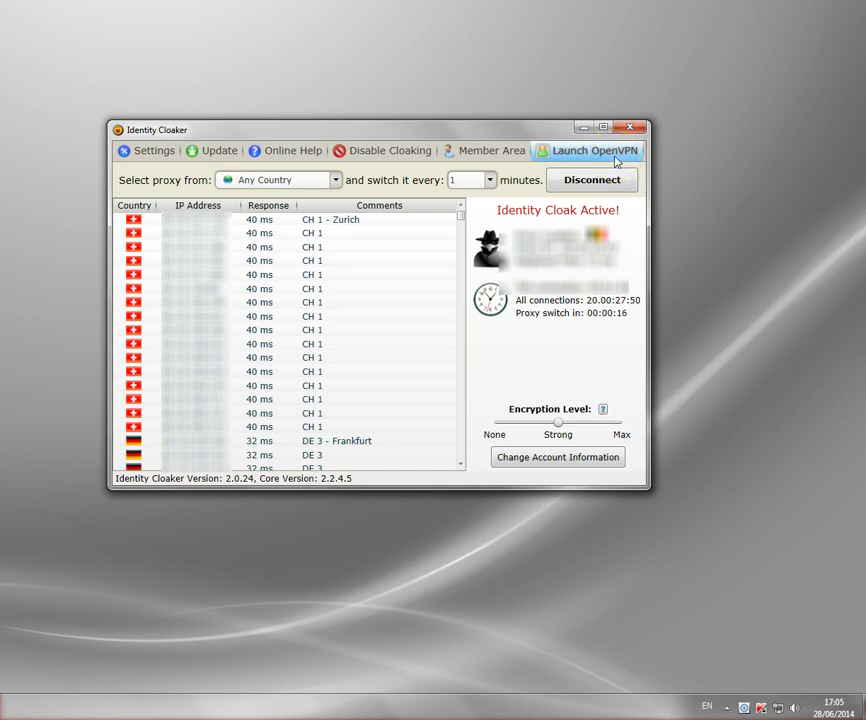